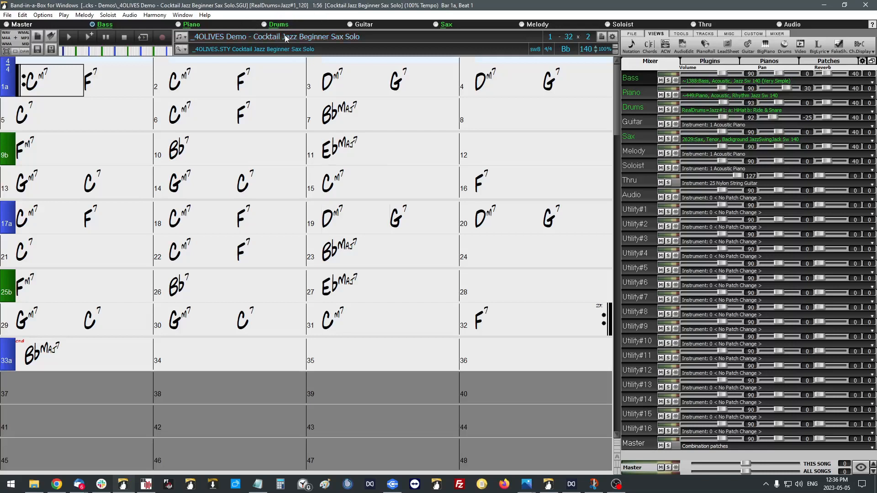
Step: Select the Drums track and open its waveform in the Audio Edit window
click(271, 25)
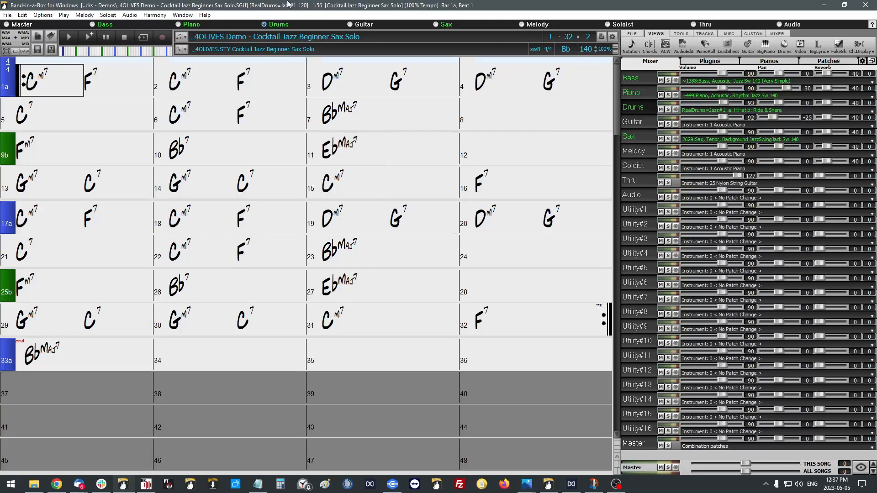
click(184, 16)
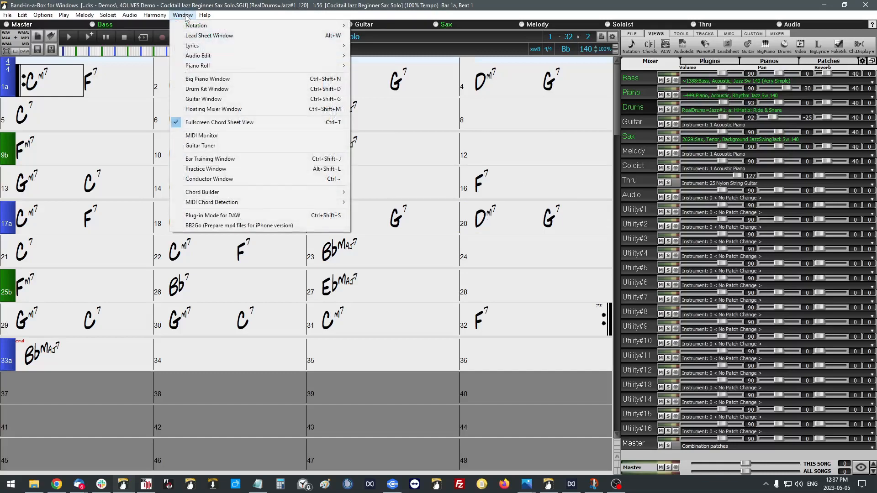
mouse_move(213, 57)
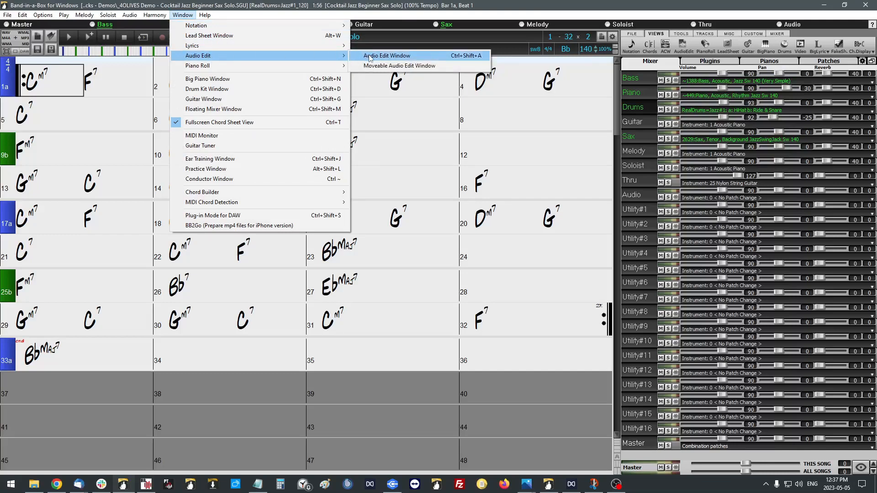
click(385, 6)
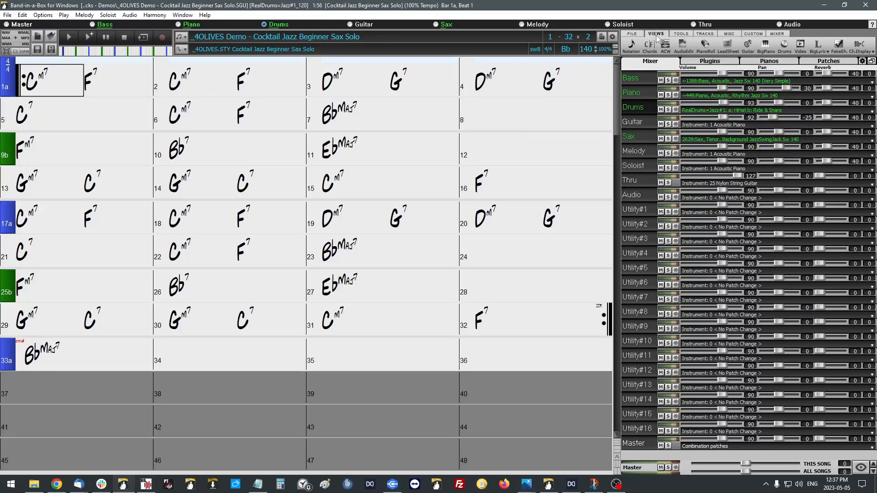
key(ctrl+t)
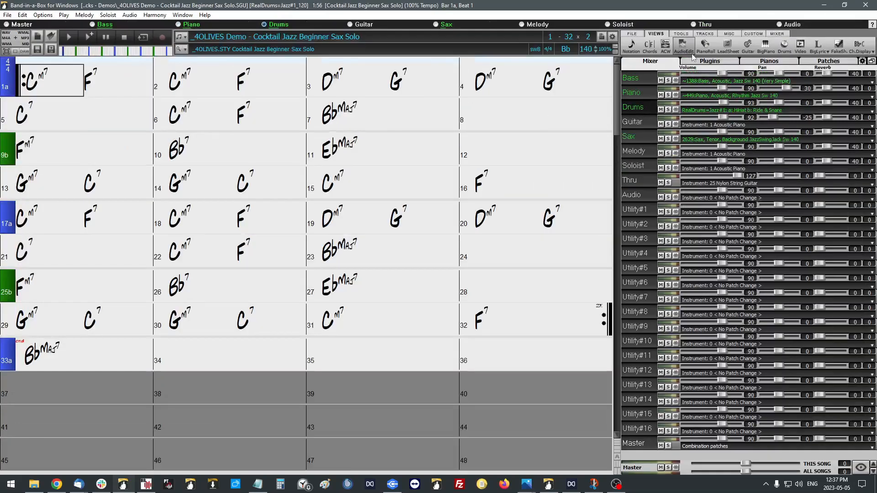
click(687, 50)
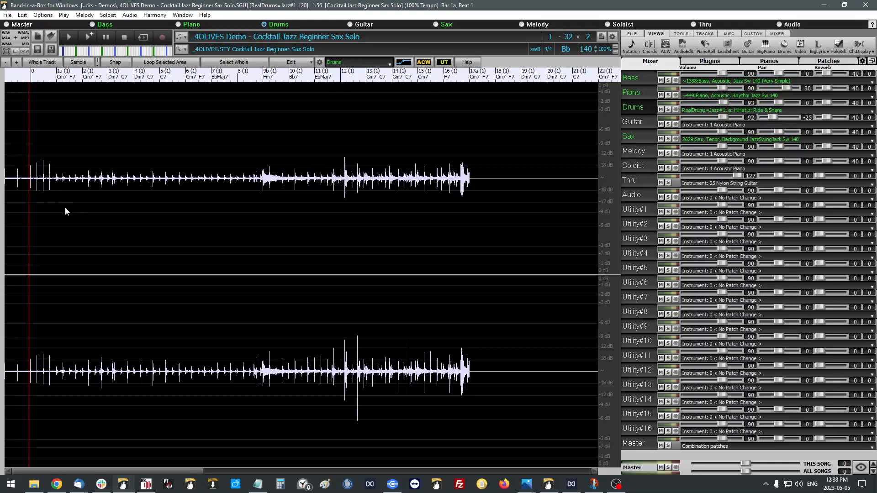
Step: Examine the Drums waveform at several zoom levels, from the count-in beats to where the generated audio ends
click(86, 218)
scroll(89, 218, up, 3)
scroll(94, 220, down, 5)
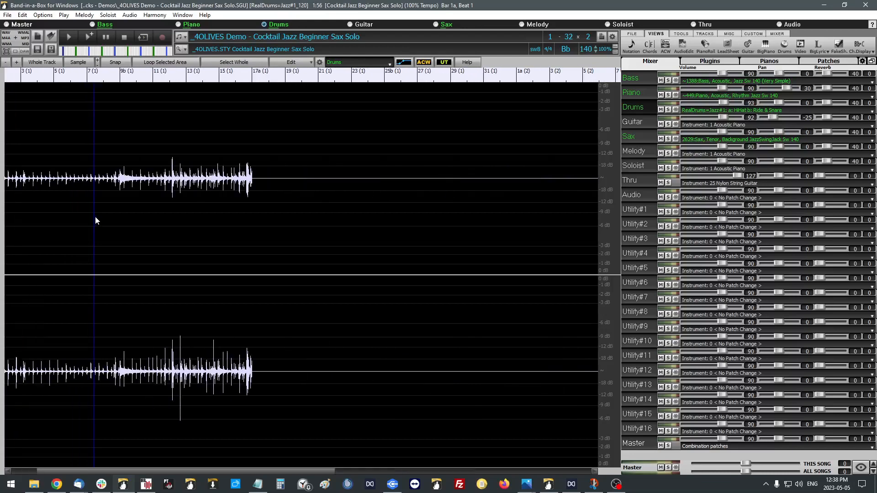
click(14, 62)
click(14, 62)
click(6, 63)
click(7, 63)
click(16, 63)
click(16, 63)
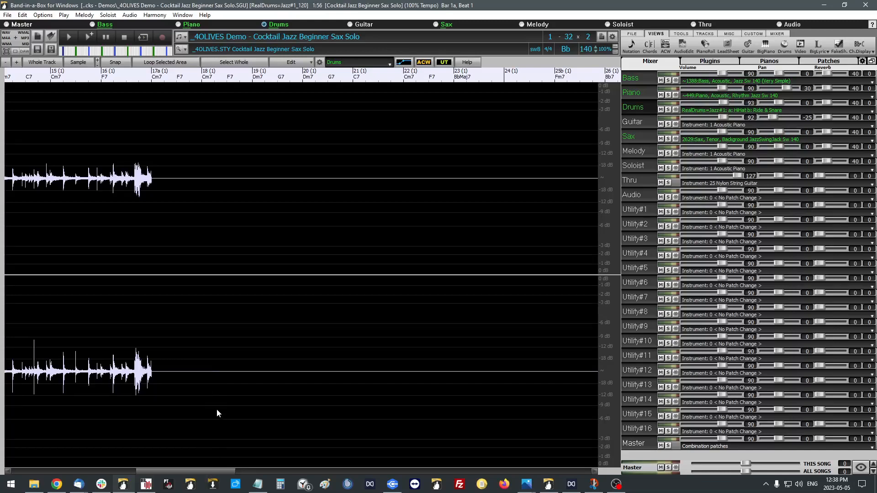
scroll(216, 409, up, 5)
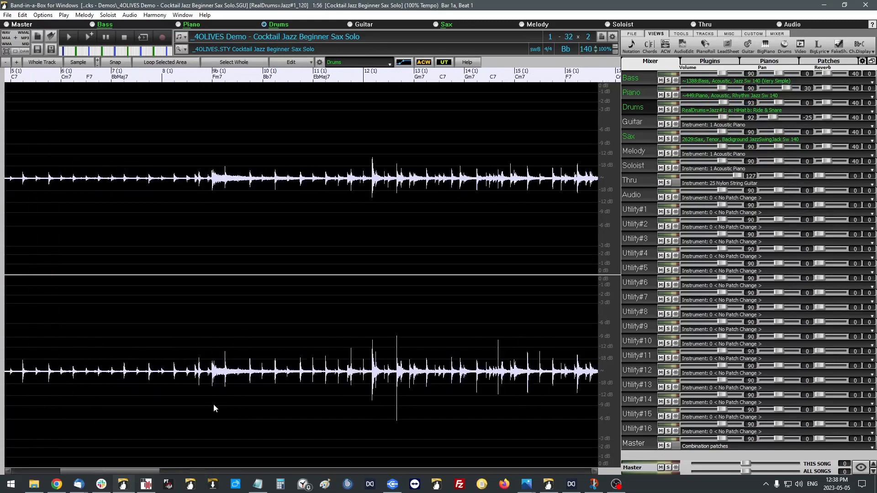
drag(156, 471, 105, 477)
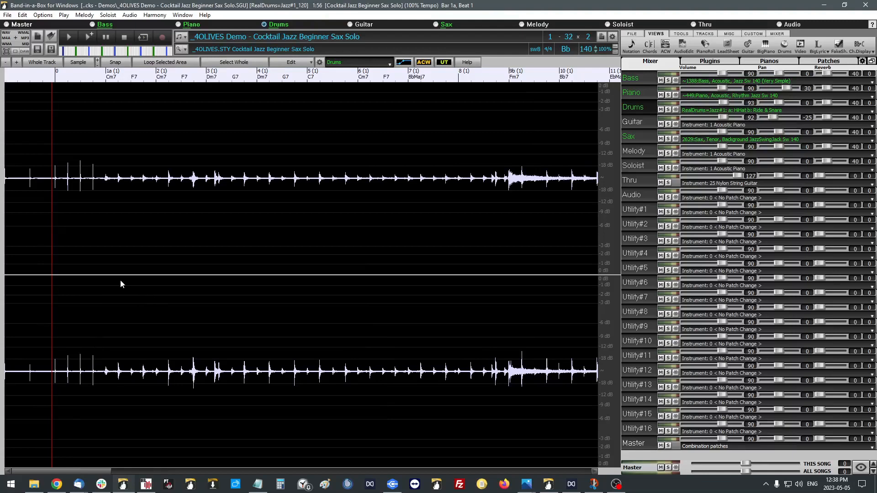
scroll(123, 266, up, 6)
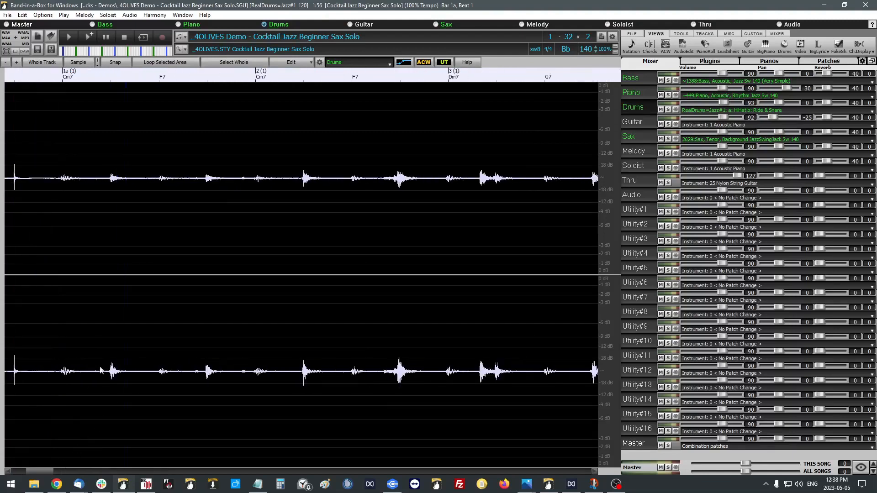
scroll(115, 349, left, 4)
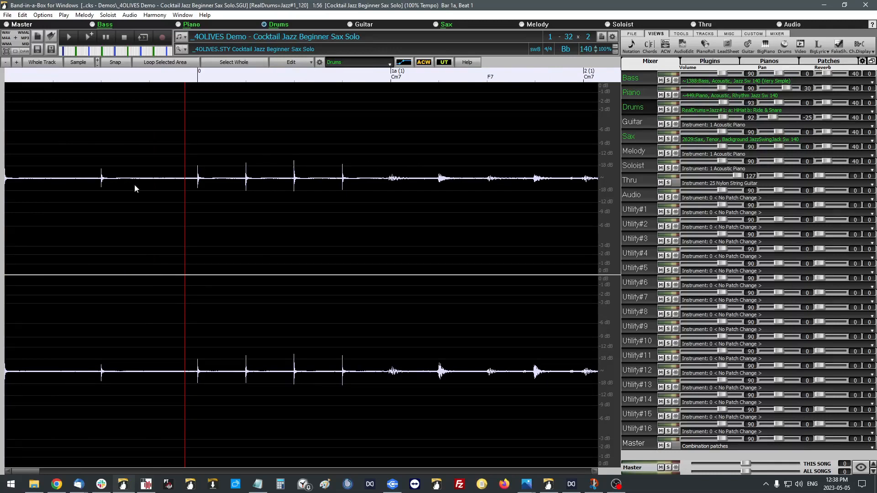
Step: Show the volume automation envelope over the Drums waveform and place the cursor just after the last count-in beat
click(79, 176)
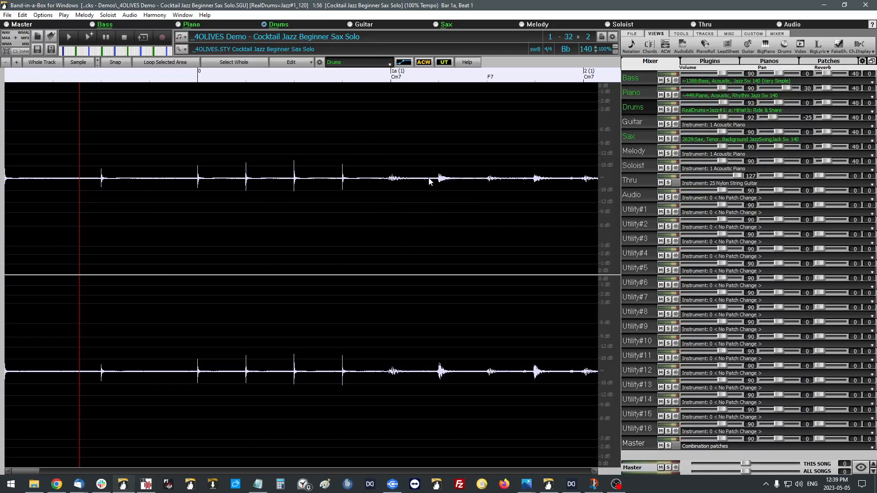
click(403, 62)
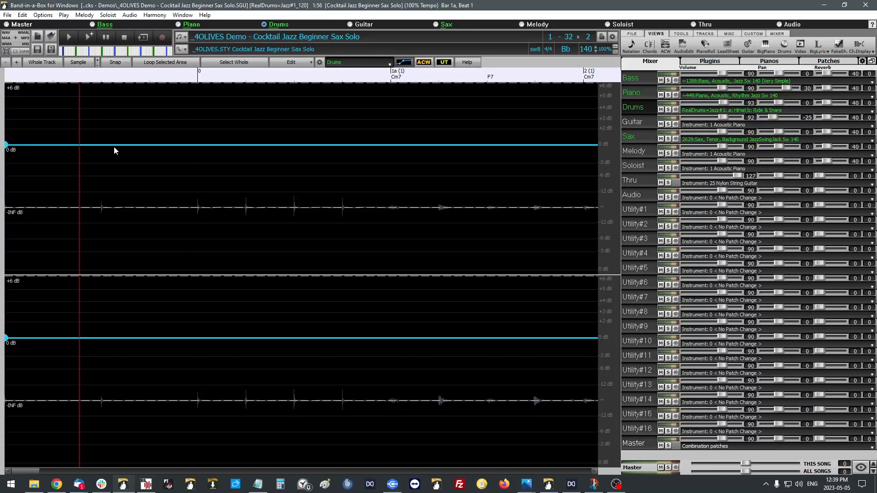
click(347, 211)
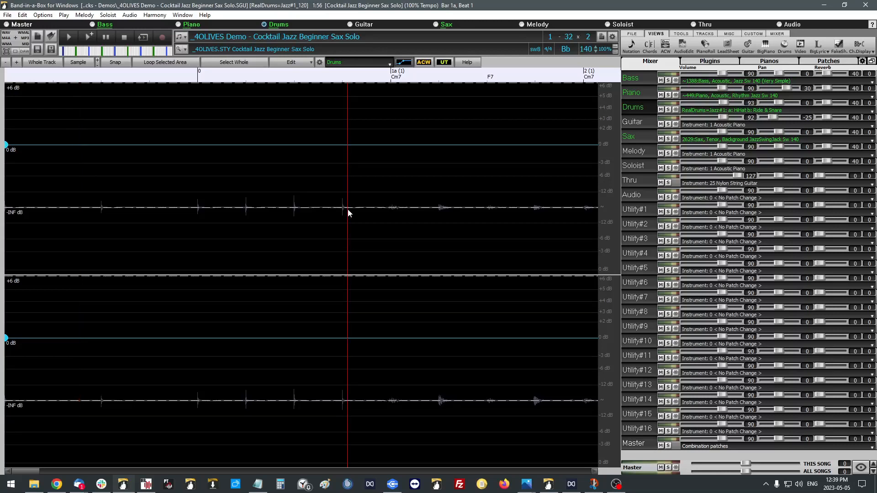
Step: Add two volume nodes after the last count-in beat and raise the envelope before them to about +6 dB
click(347, 144)
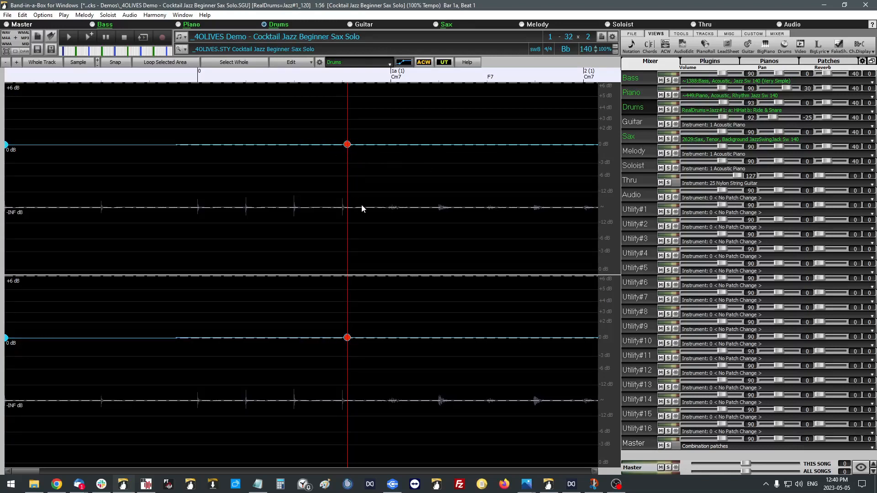
click(342, 145)
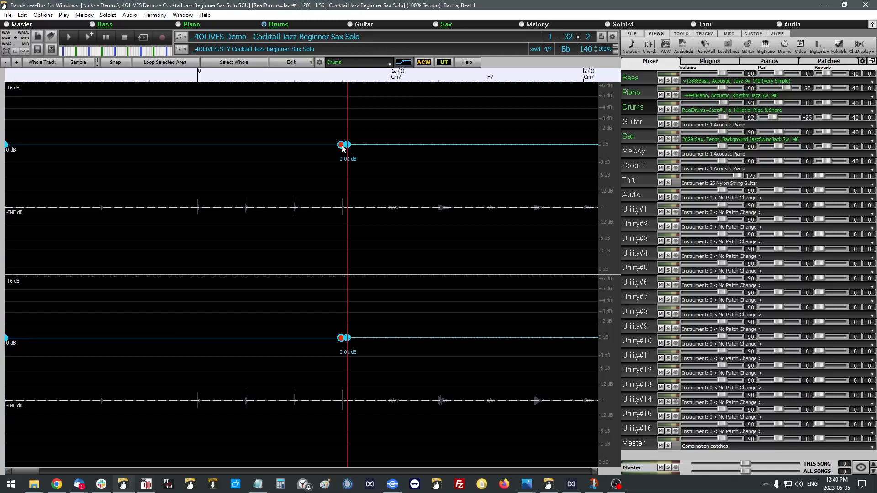
drag(342, 146, 342, 84)
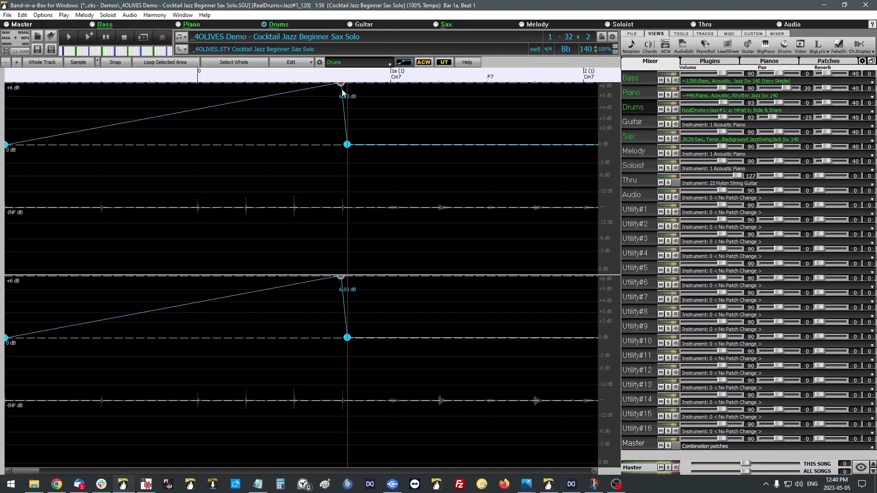
click(7, 145)
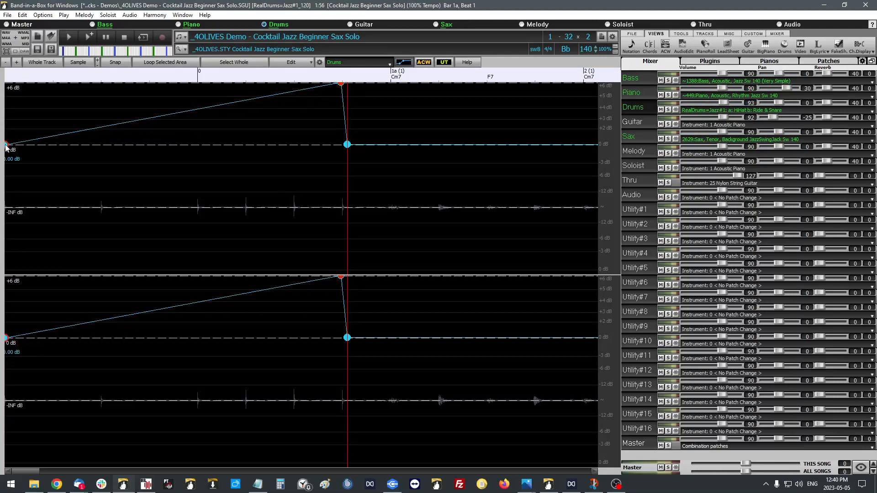
drag(8, 146, 7, 79)
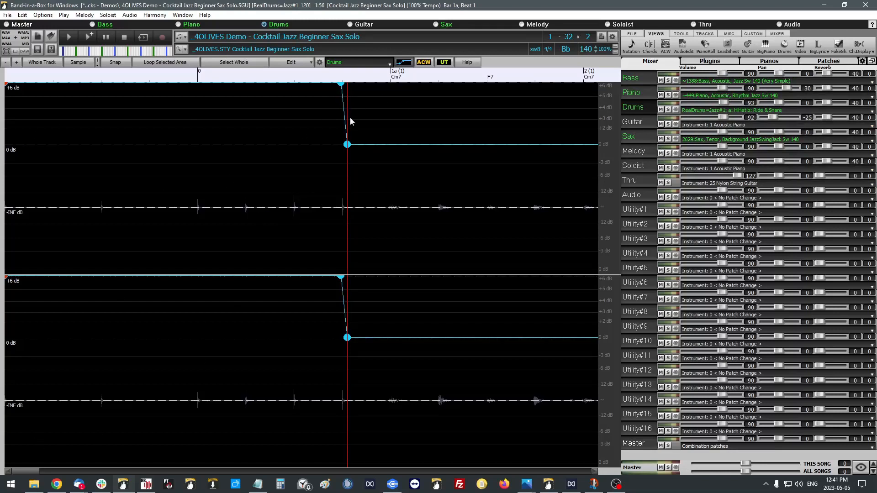
Step: Reset all volume nodes on the Drums track, play the count-in without automation, and stop playback
right_click(346, 150)
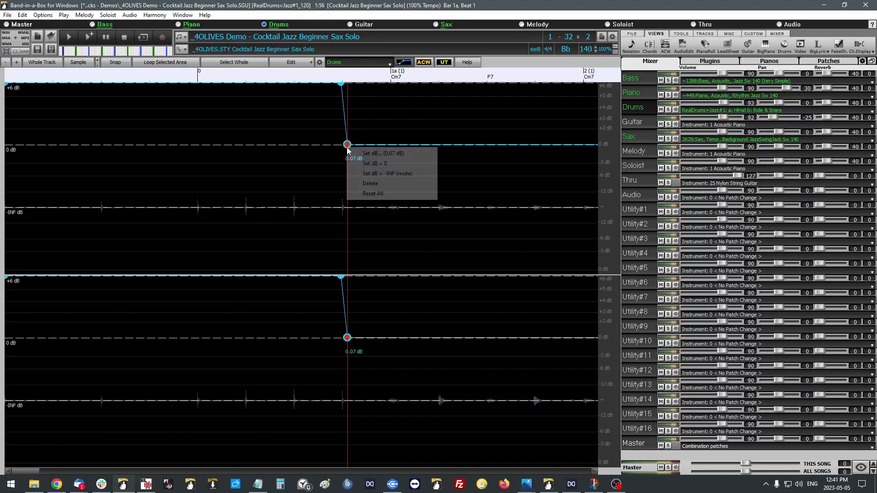
click(377, 194)
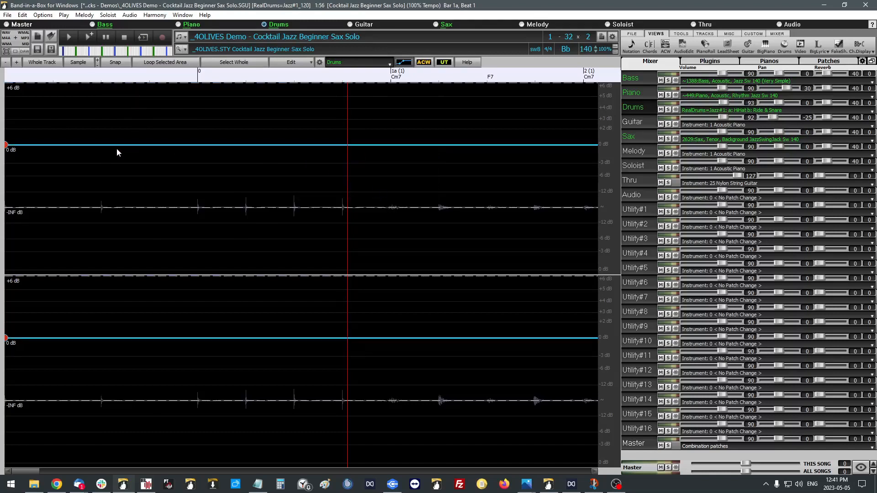
click(87, 38)
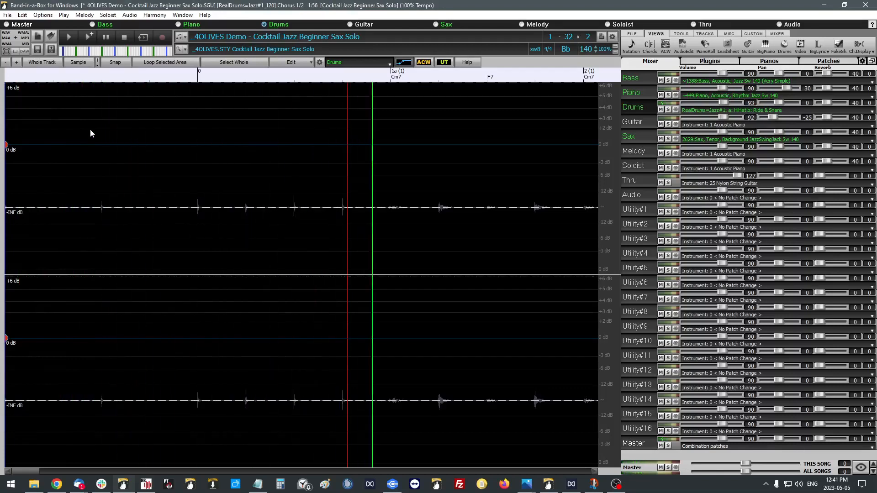
key(space)
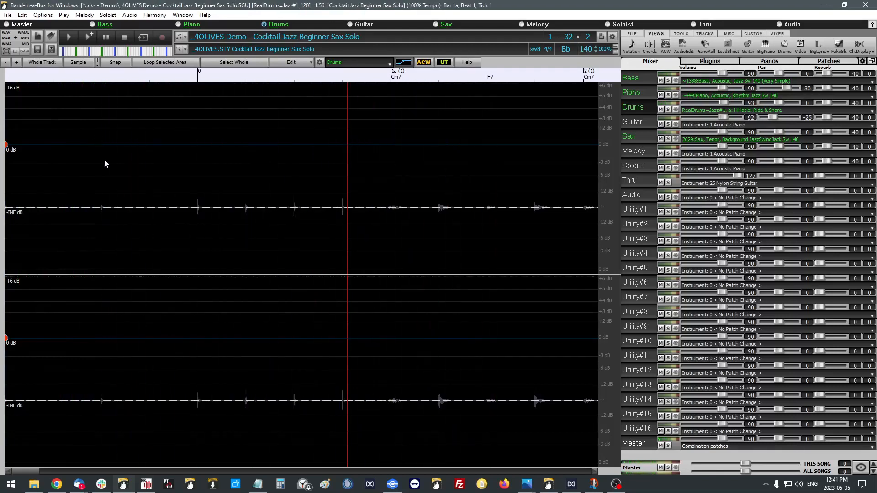
Step: Raise the Drums count-in to about +6 dB using two volume nodes at its last beat, and play it back
click(346, 145)
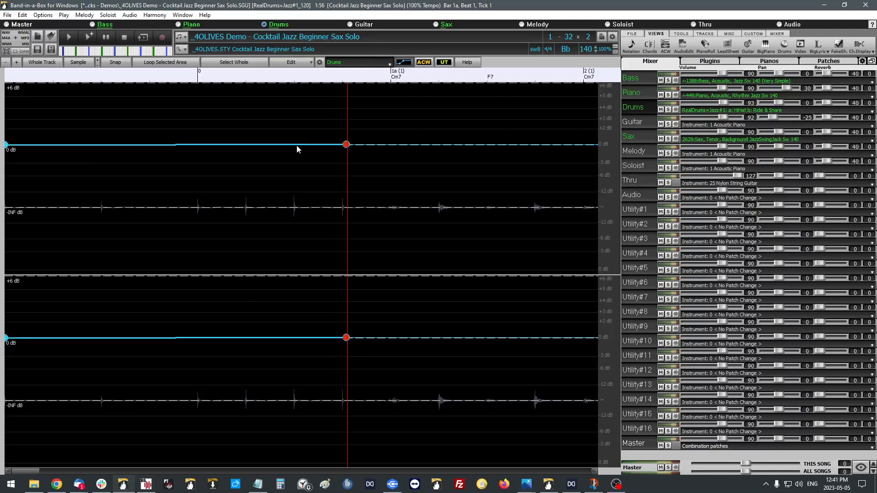
click(342, 144)
drag(342, 145, 343, 82)
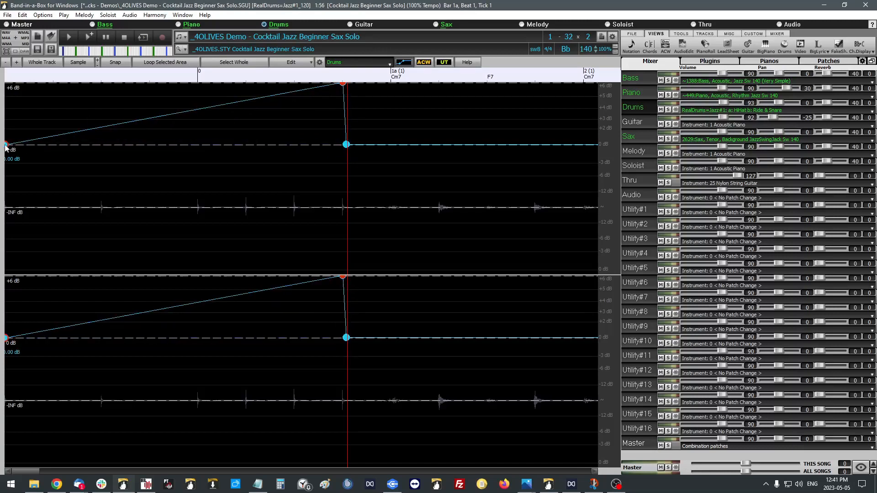
drag(7, 145, 9, 81)
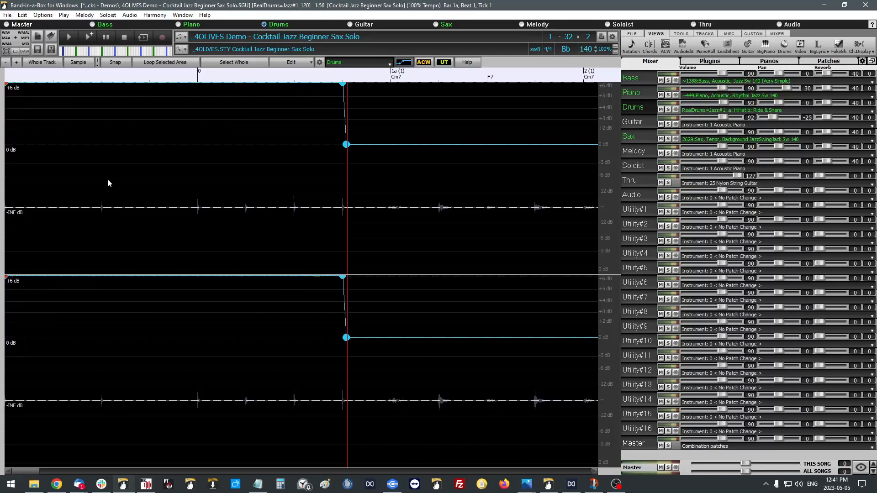
click(93, 38)
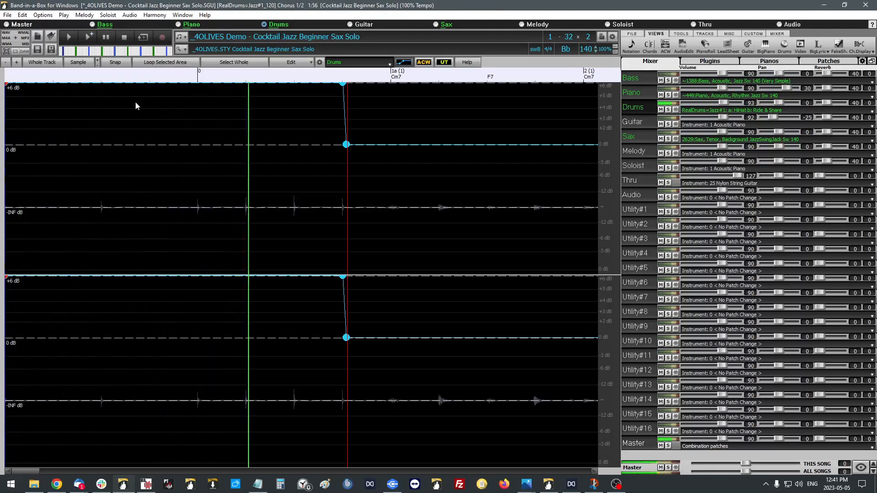
click(125, 39)
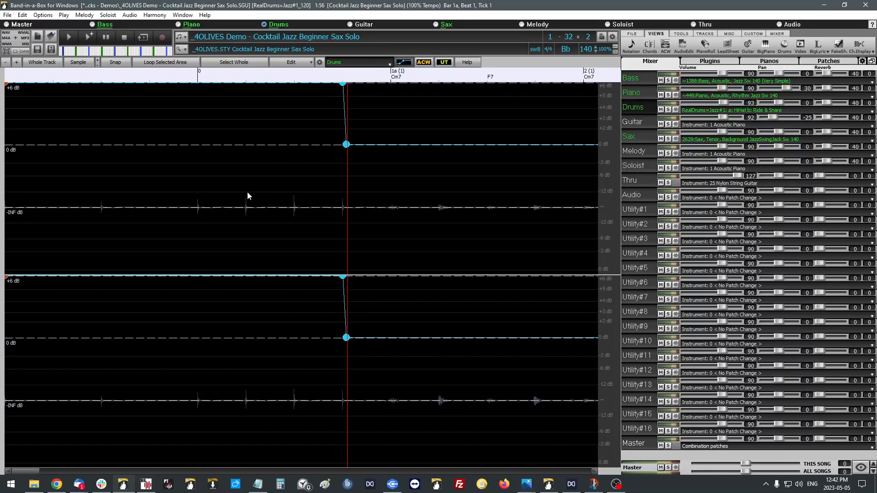
Step: Extend the vertical volume range and raise the count-in's start and end nodes to about +12 dB
scroll(248, 191, up, 2)
scroll(248, 191, down, 8)
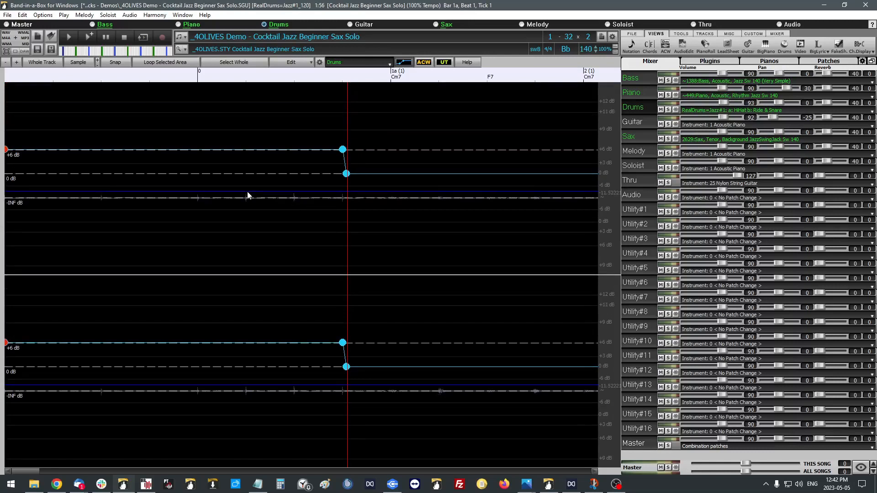
scroll(248, 196, down, 1)
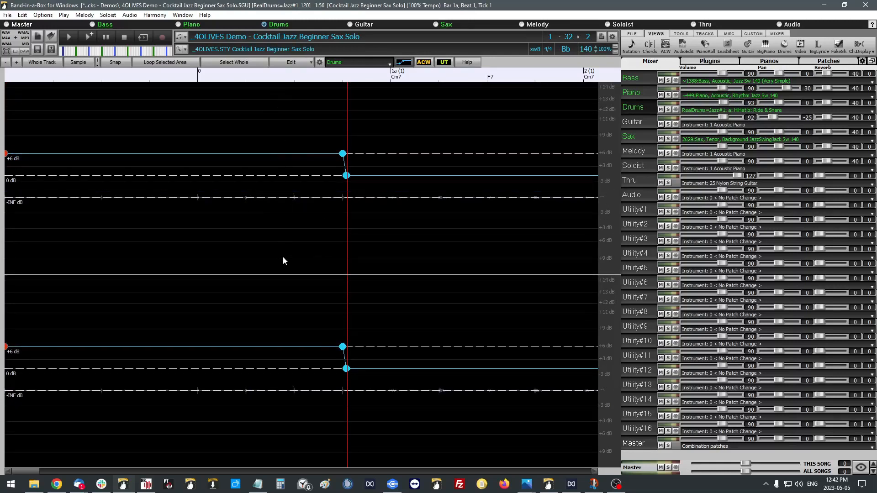
click(97, 62)
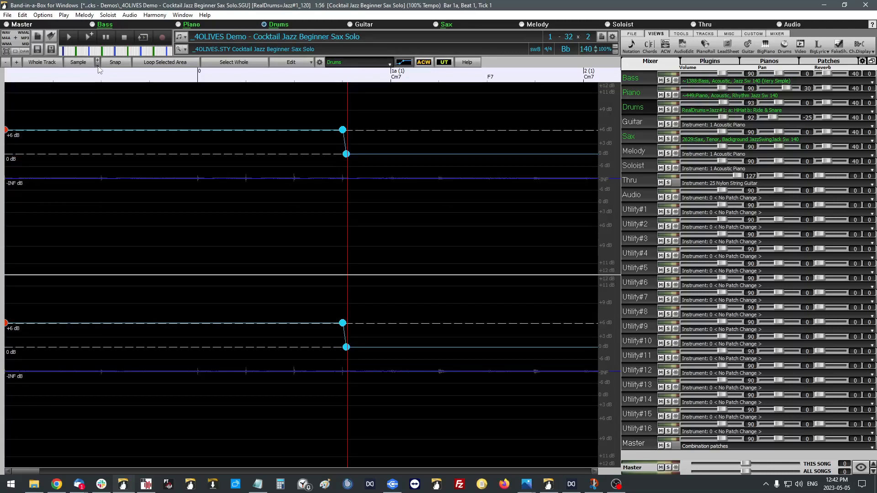
click(98, 63)
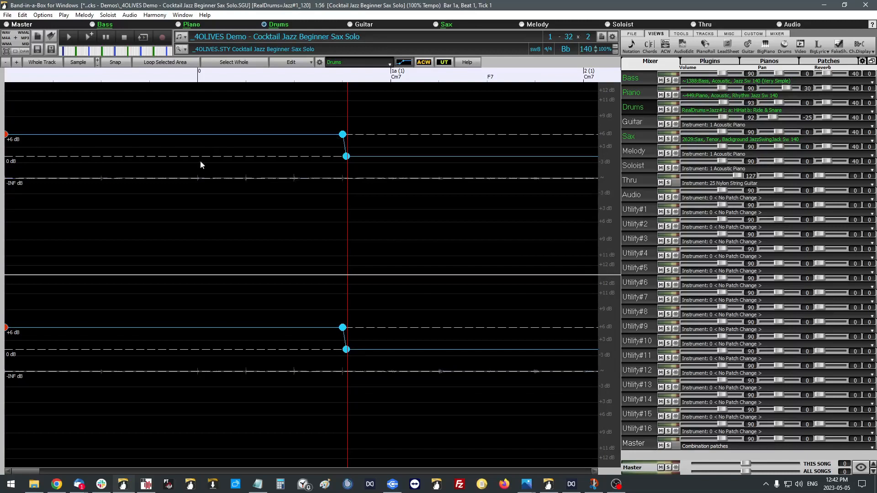
drag(342, 136, 344, 91)
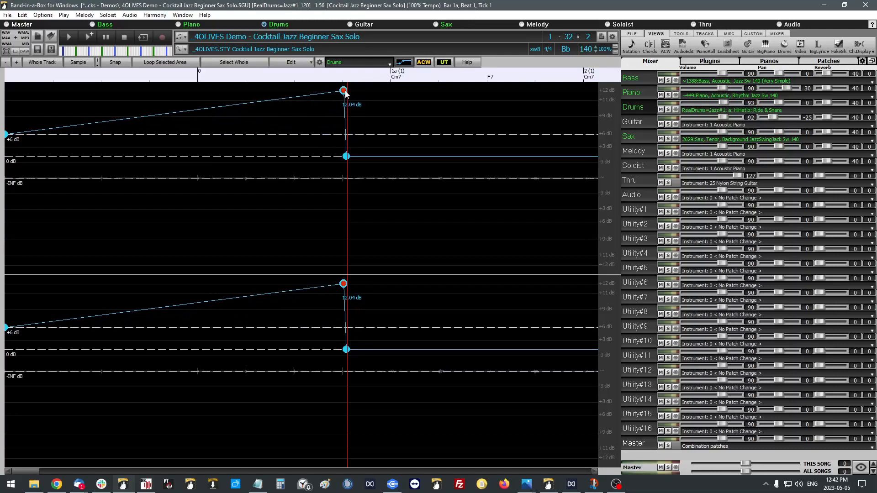
drag(9, 137, 12, 94)
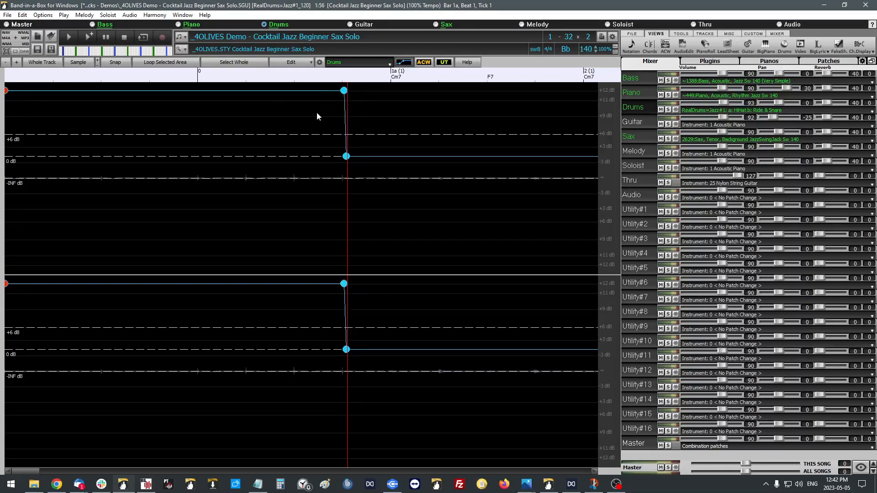
Step: Play the song to hear the count-in boosted to +12 dB, and stop playback once bar 1 approaches
click(89, 40)
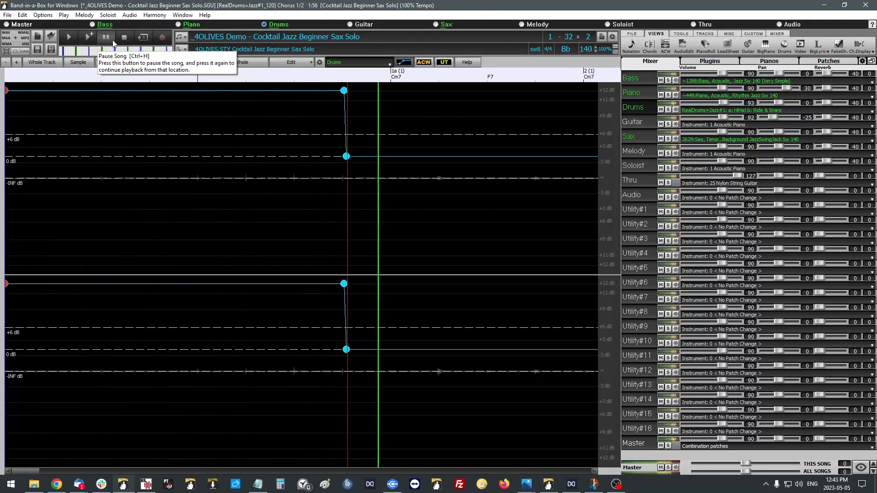
click(125, 41)
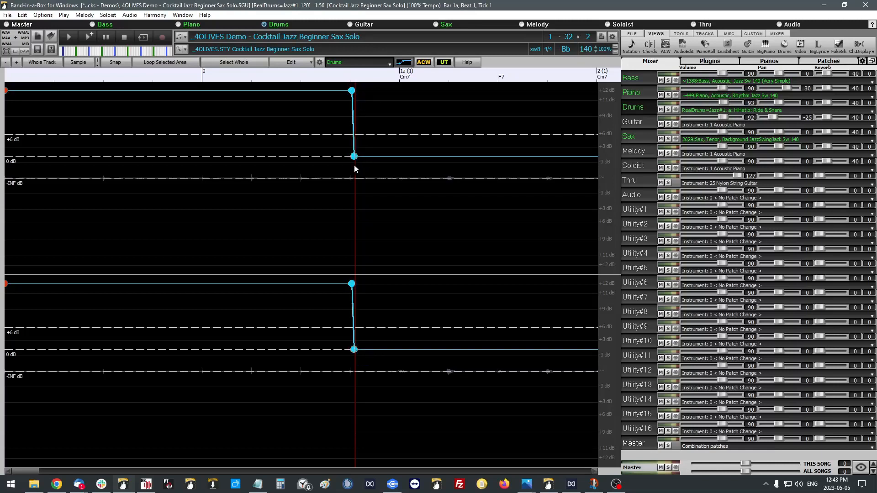
Step: Lower the node ending the count-in drop to about -3 dB and add three nodes after it, raising the first two to about 5.9 and 5.6 dB
drag(355, 159, 355, 167)
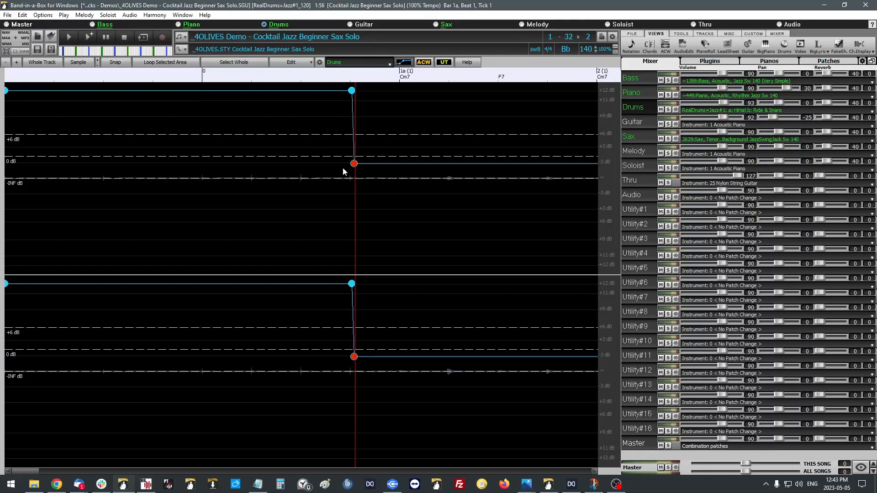
click(393, 165)
click(435, 165)
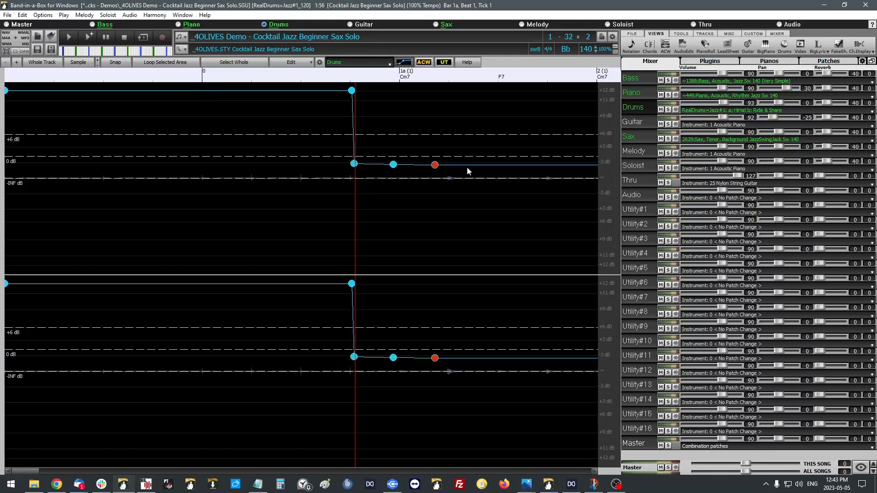
click(466, 167)
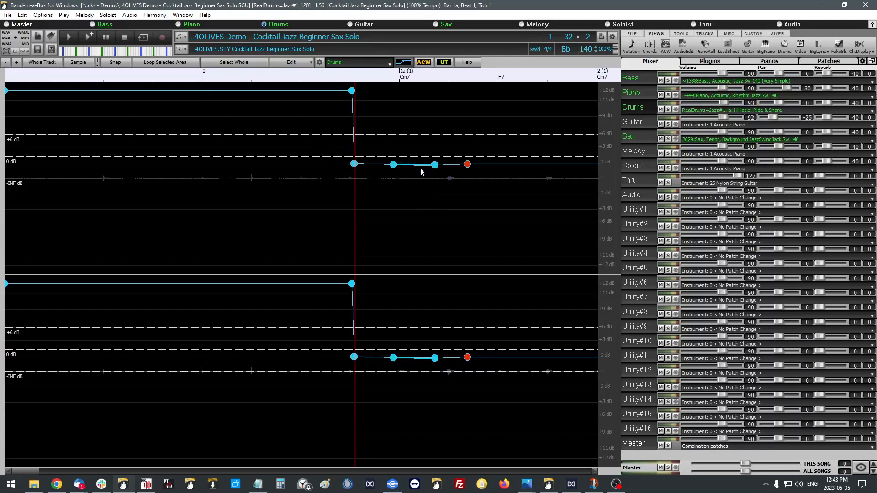
drag(435, 165, 433, 137)
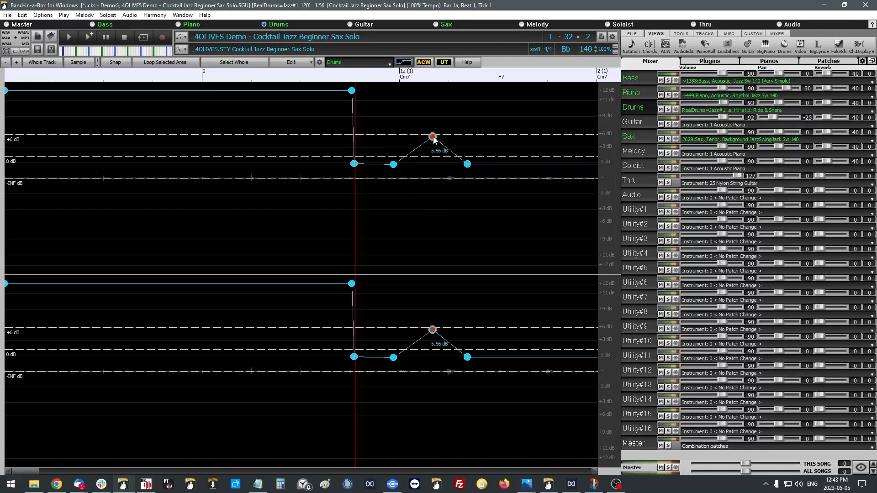
drag(394, 165, 389, 136)
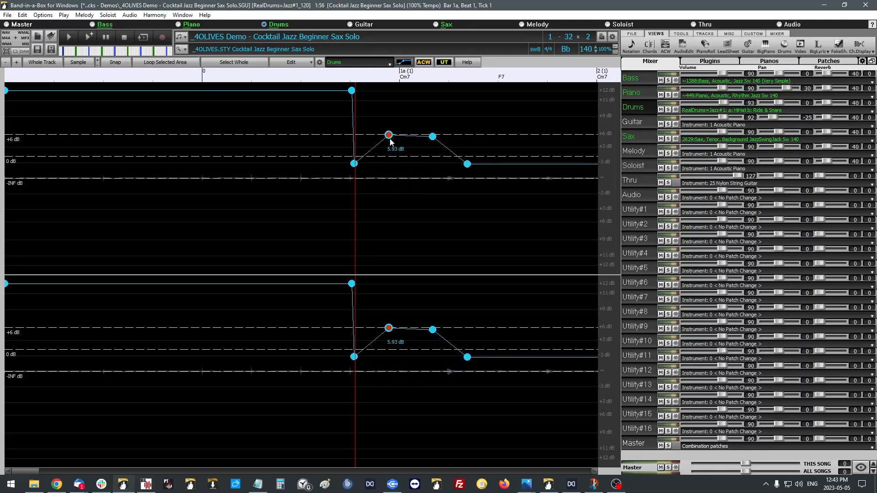